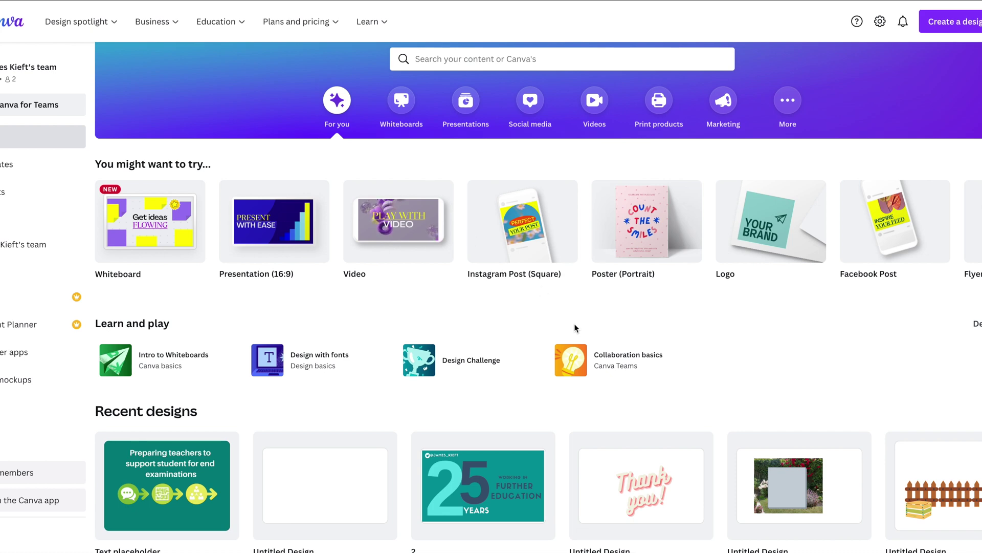
- Create a blank whiteboard, browse the Whiteboard templates and add 'The Start-Up Challenge' template
scroll(576, 327, down, 6)
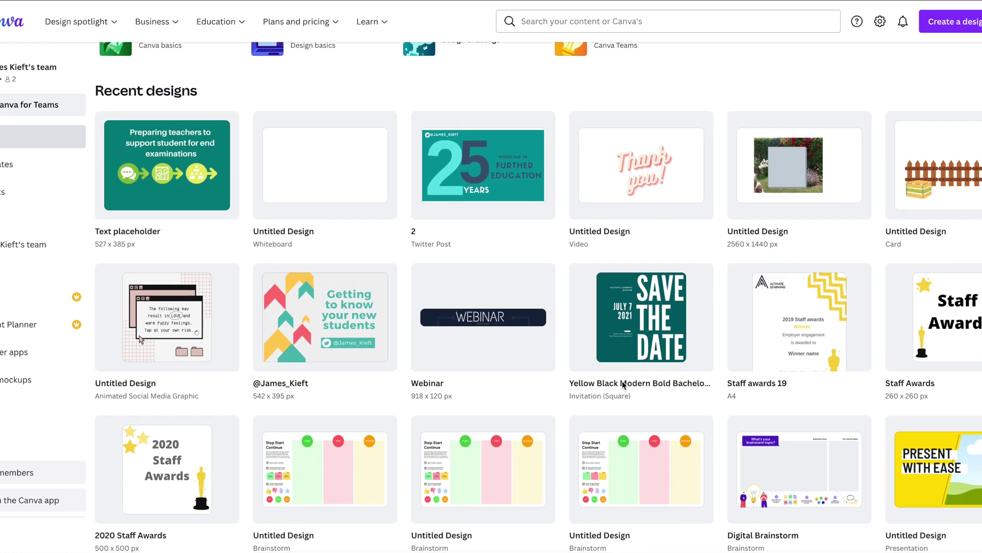
scroll(623, 385, up, 6)
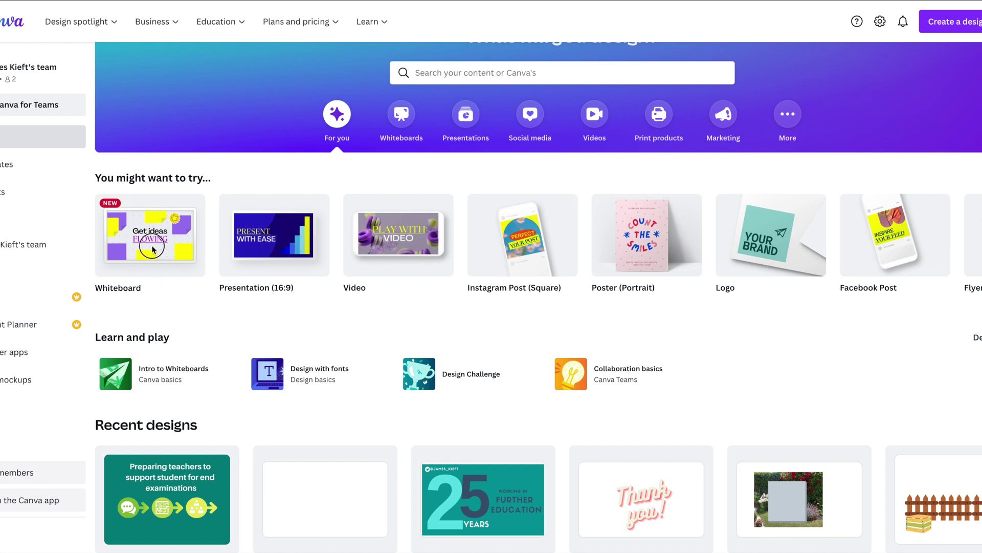
mouse_move(153, 248)
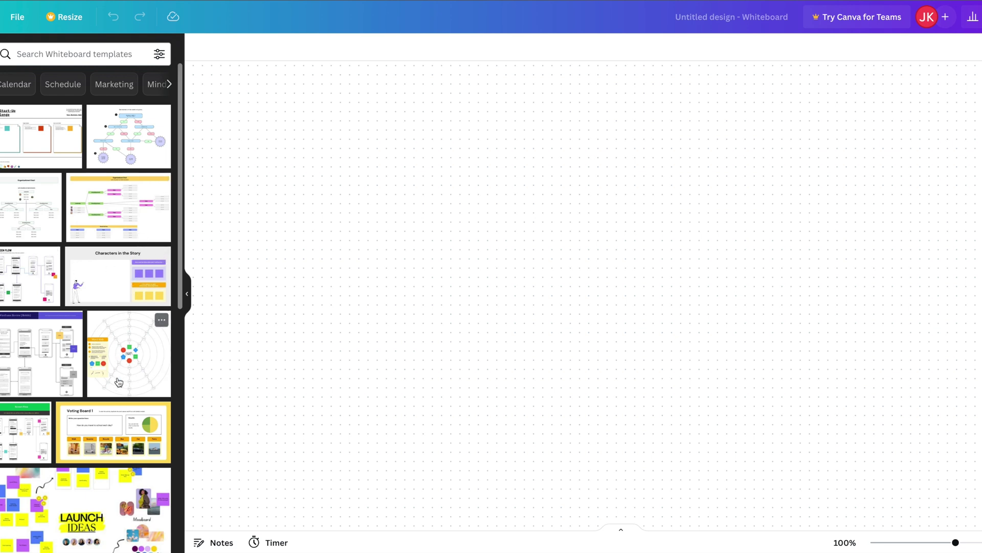
scroll(119, 359, down, 3)
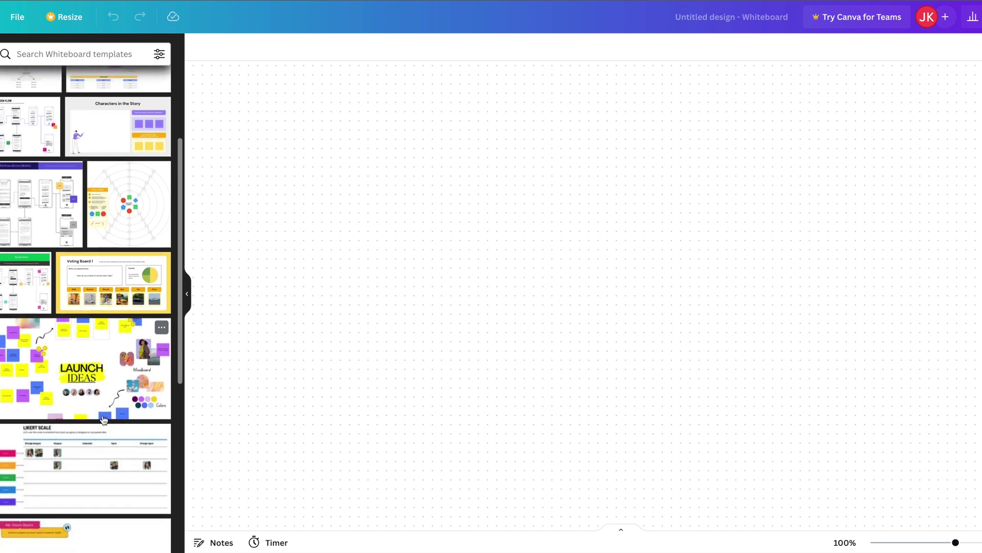
scroll(164, 309, up, 2)
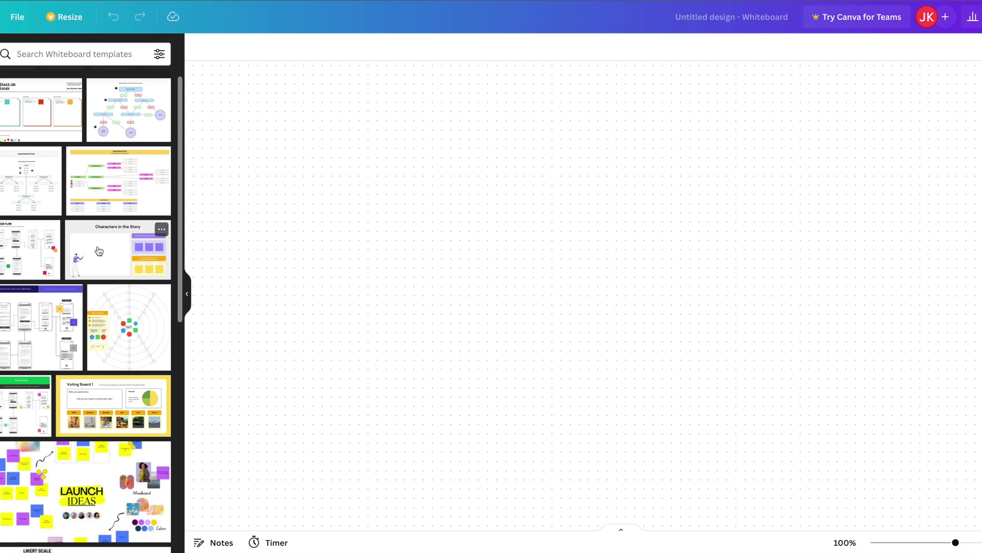
click(28, 118)
click(93, 145)
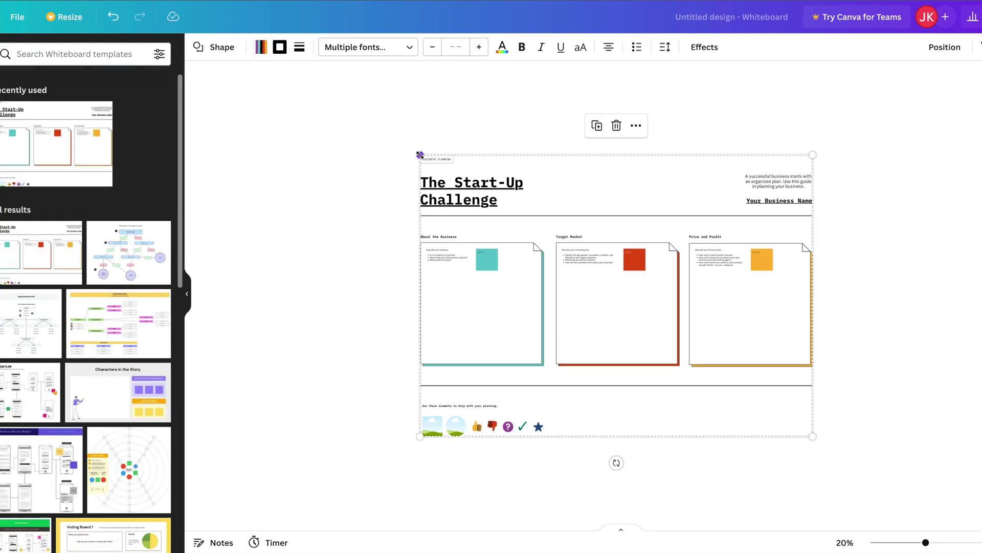
drag(421, 155, 279, 123)
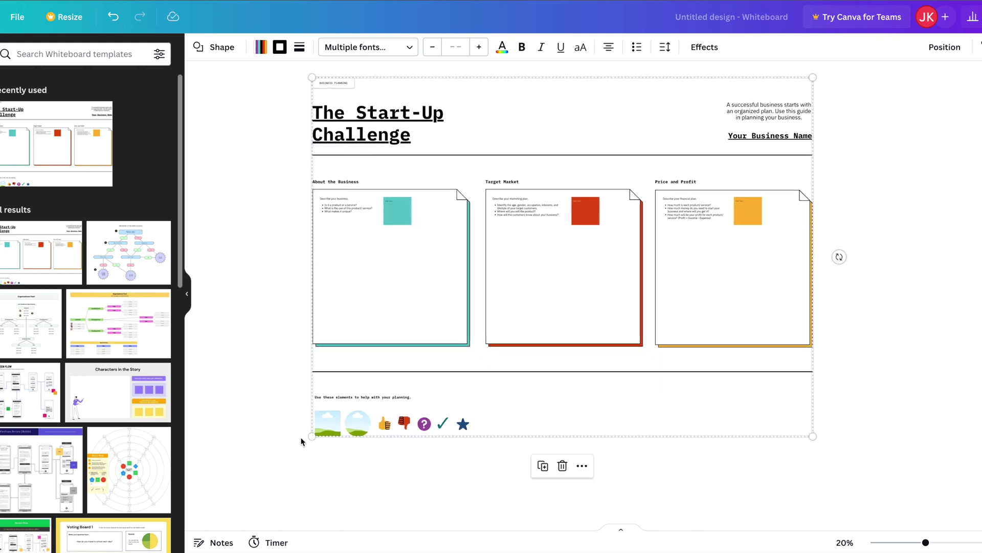
drag(310, 437, 195, 476)
drag(813, 503, 843, 525)
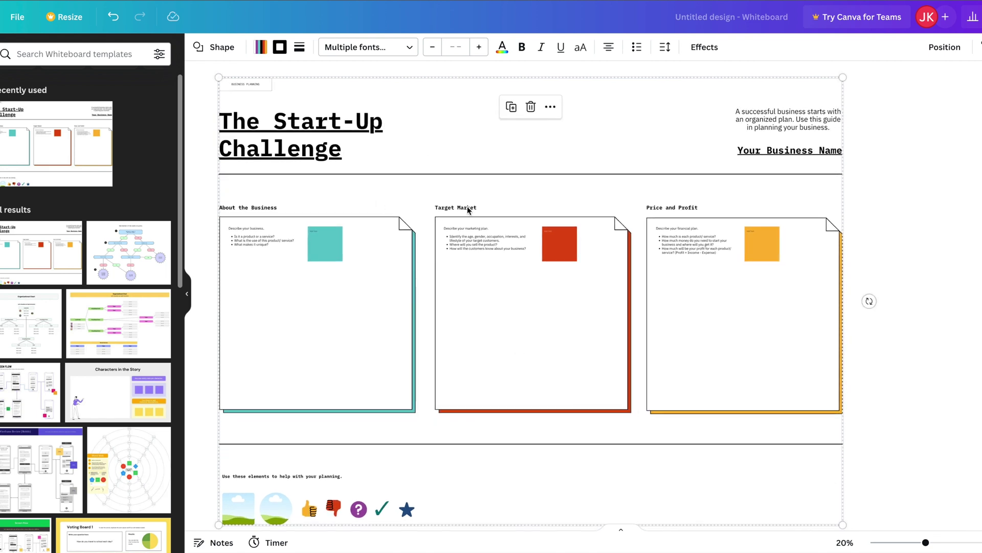
click(550, 108)
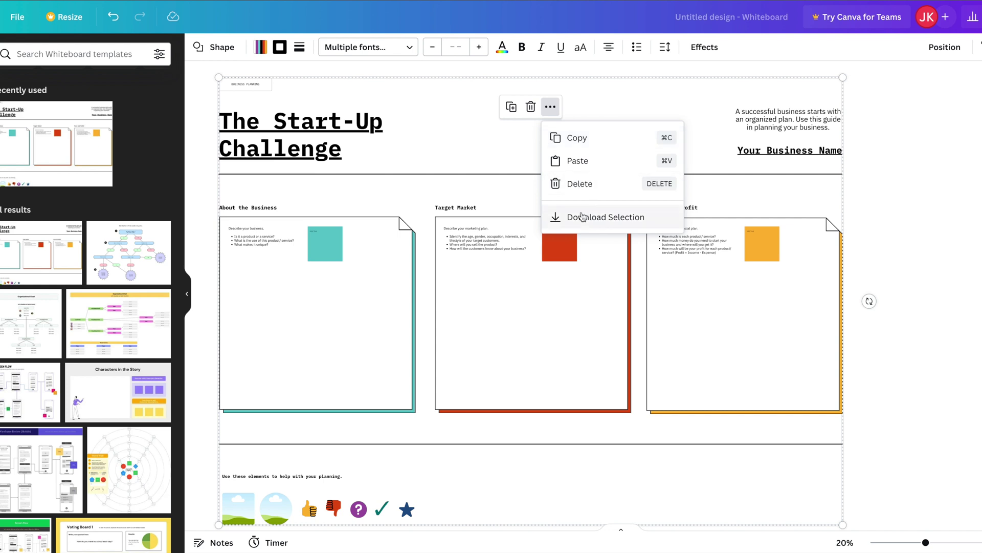
click(575, 191)
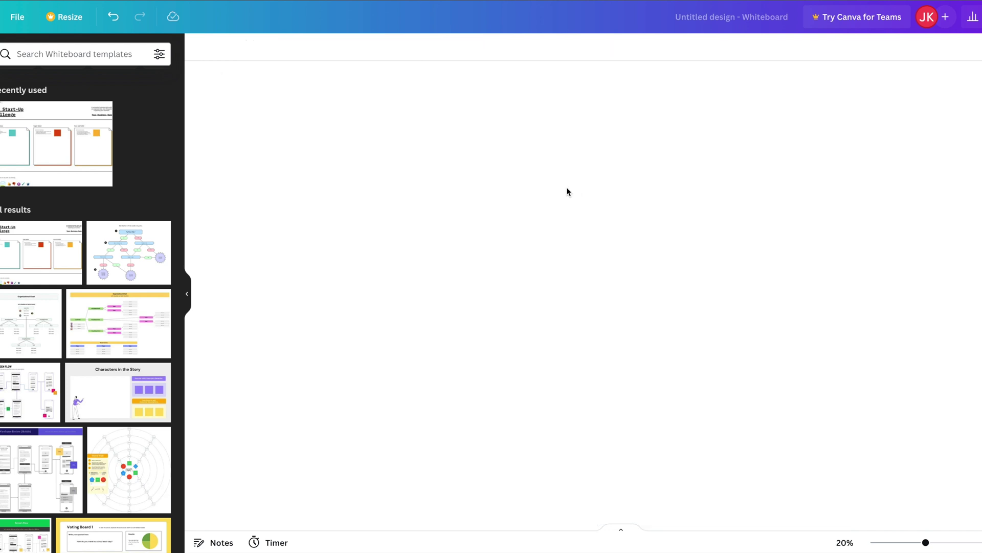
- Add the Word Web template to the whiteboard and enlarge it by dragging its corners
scroll(49, 321, down, 3)
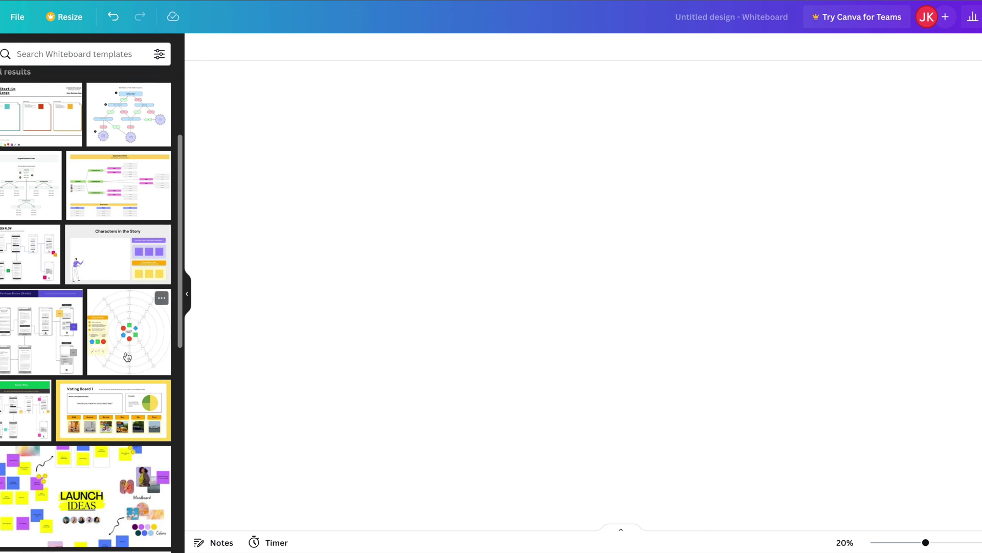
click(126, 357)
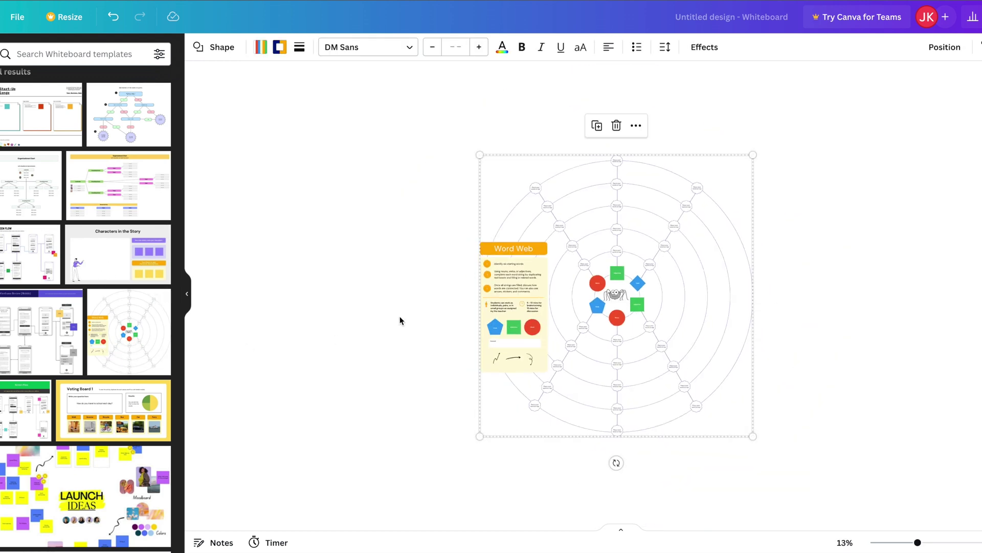
drag(480, 155, 398, 71)
drag(752, 436, 807, 492)
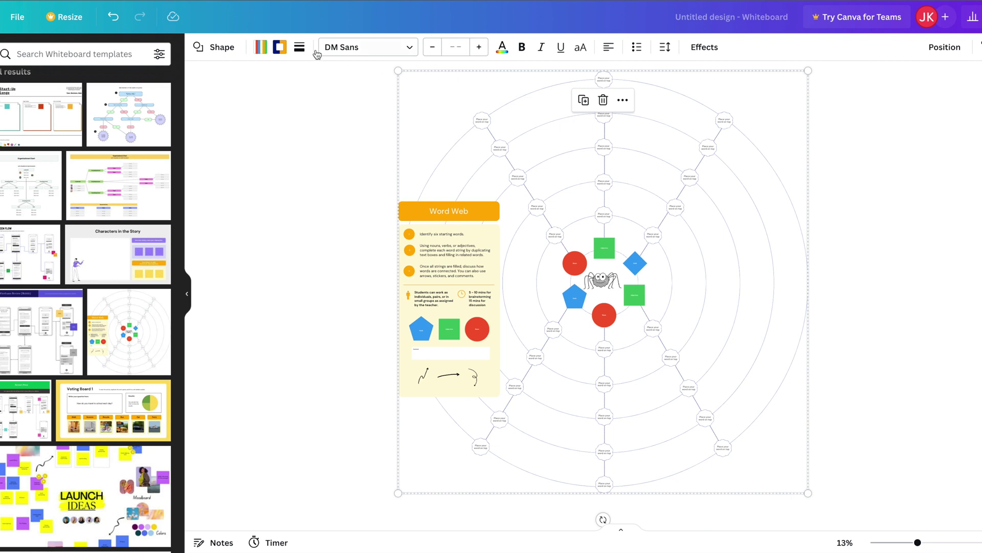
- Check the border colour and shape options, then delete the Word Web template
click(279, 49)
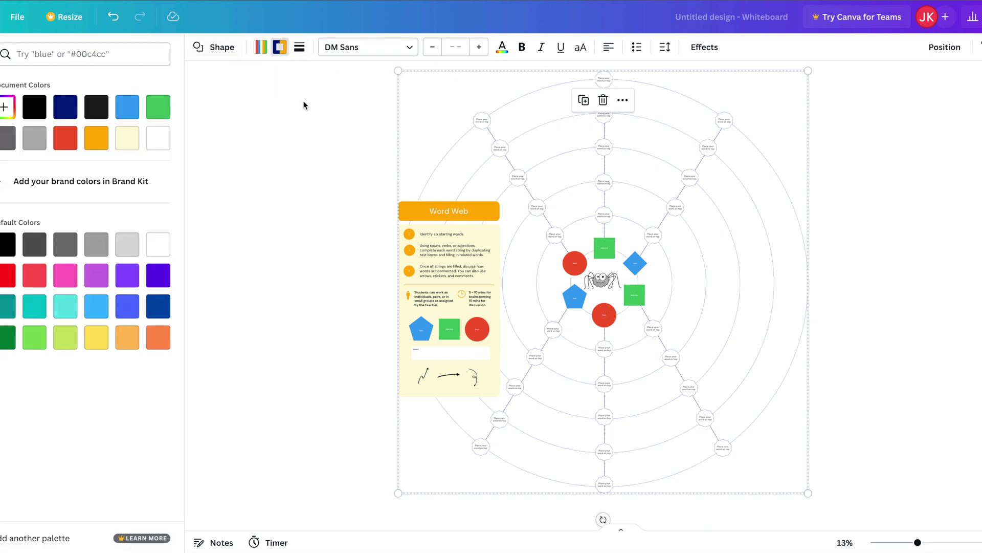
click(217, 48)
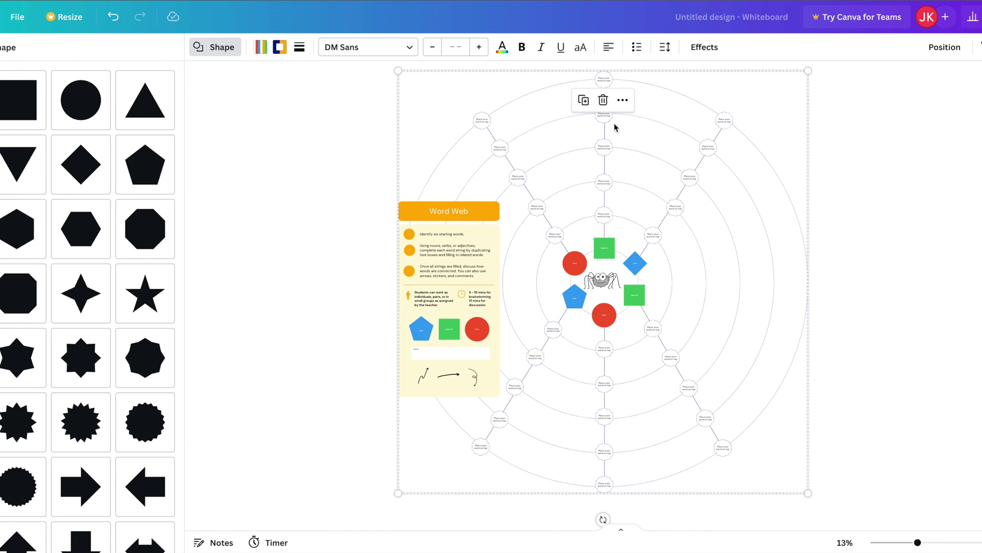
click(603, 100)
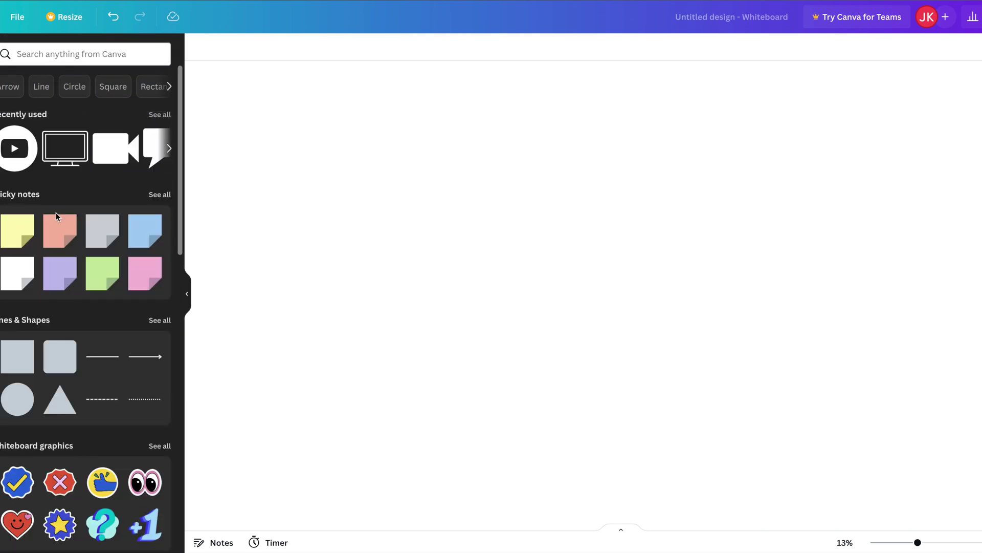
- Add a yellow sticky note, enlarge it into a large square and move it toward the top-left
click(18, 239)
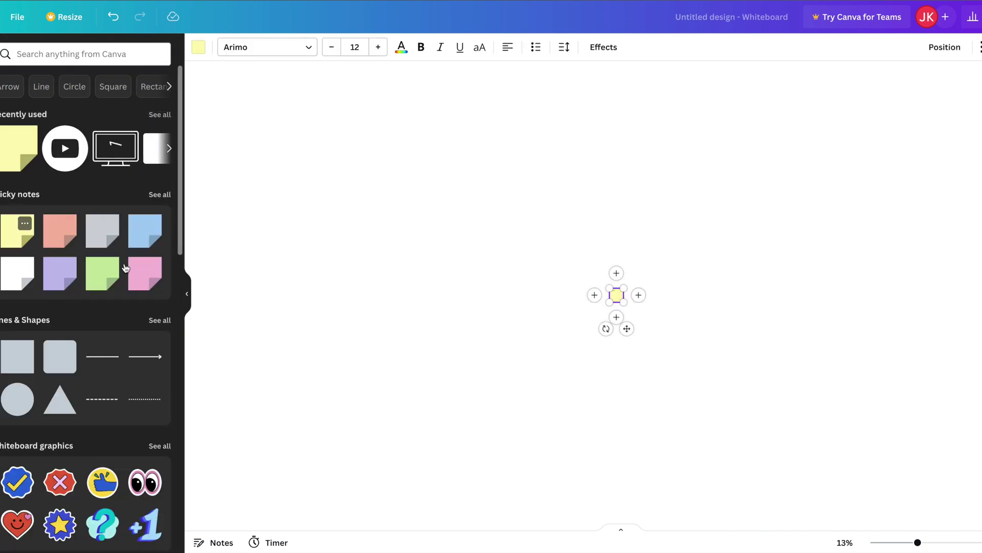
drag(624, 302, 730, 408)
drag(675, 347, 320, 179)
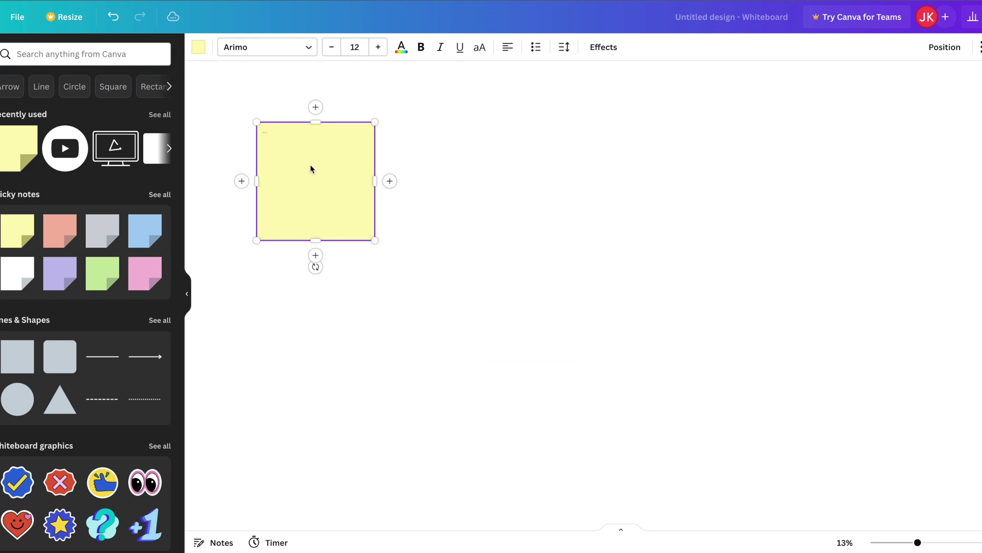
click(275, 148)
- Place a blue check-mark sticker on the sticky note's bottom-right corner
scroll(43, 338, down, 5)
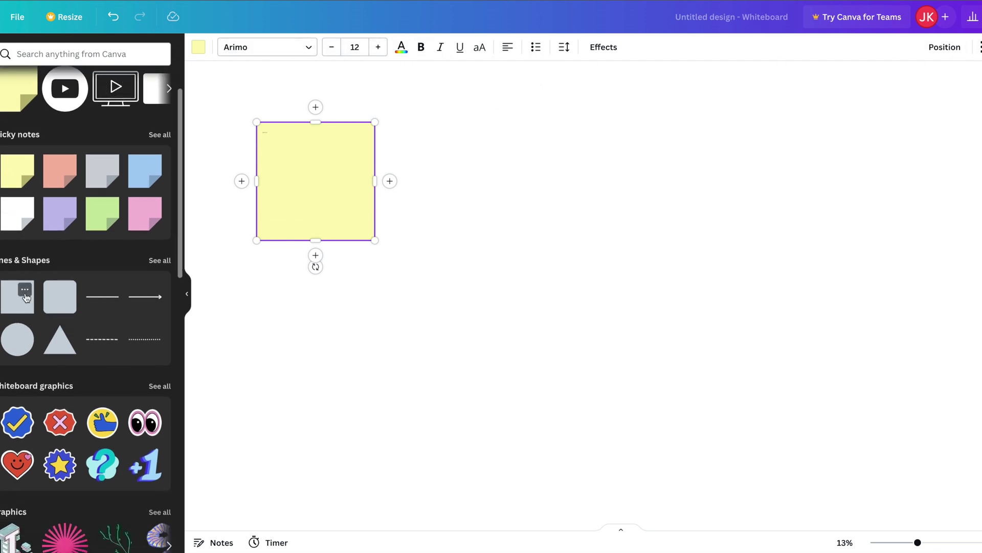
scroll(43, 342, down, 2)
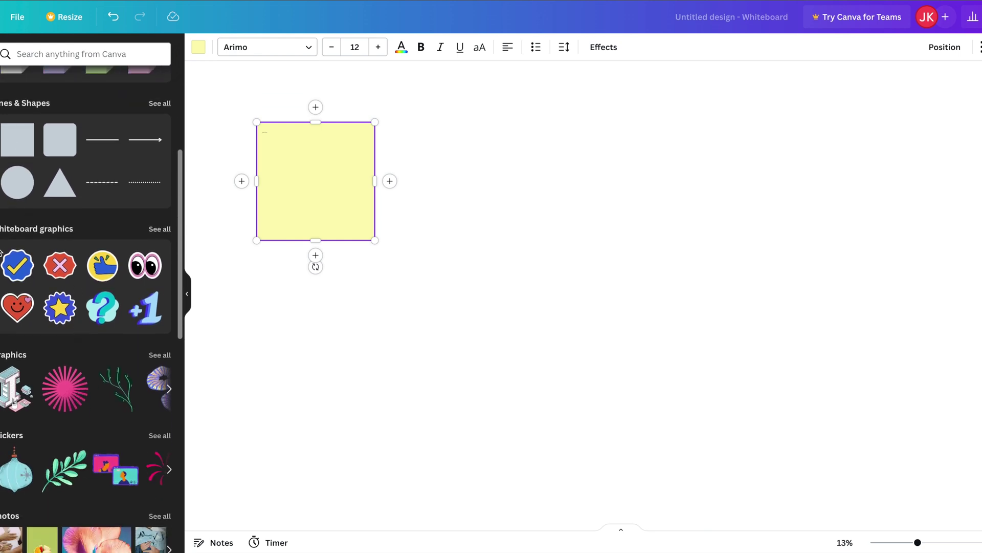
click(26, 274)
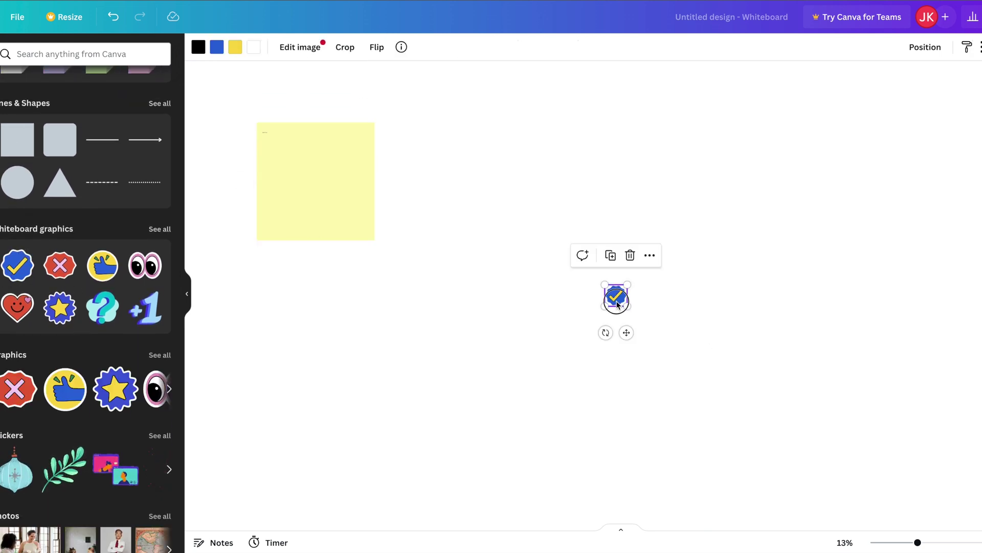
drag(616, 296, 369, 245)
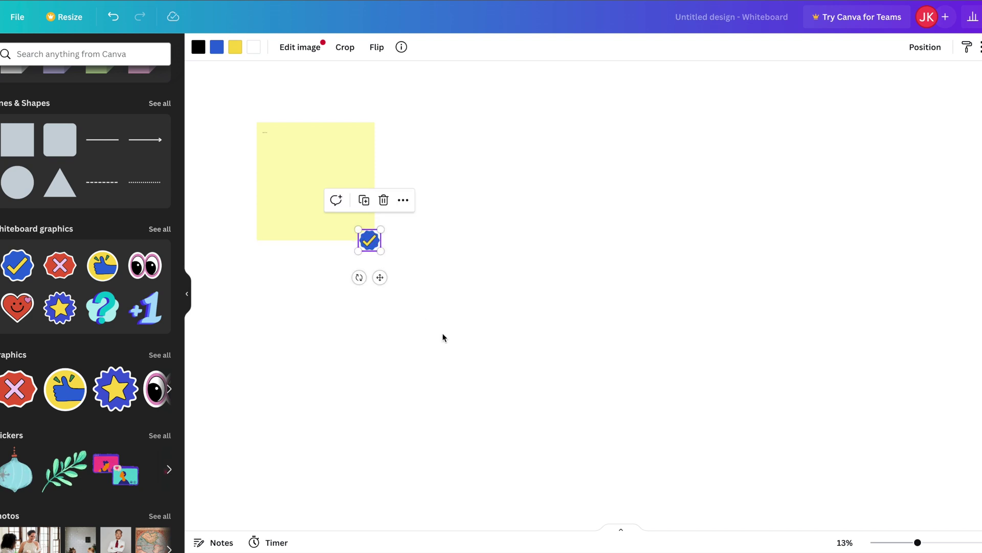
- Shift the yellow sticky note left so it no longer overlaps the check mark
scroll(74, 362, down, 10)
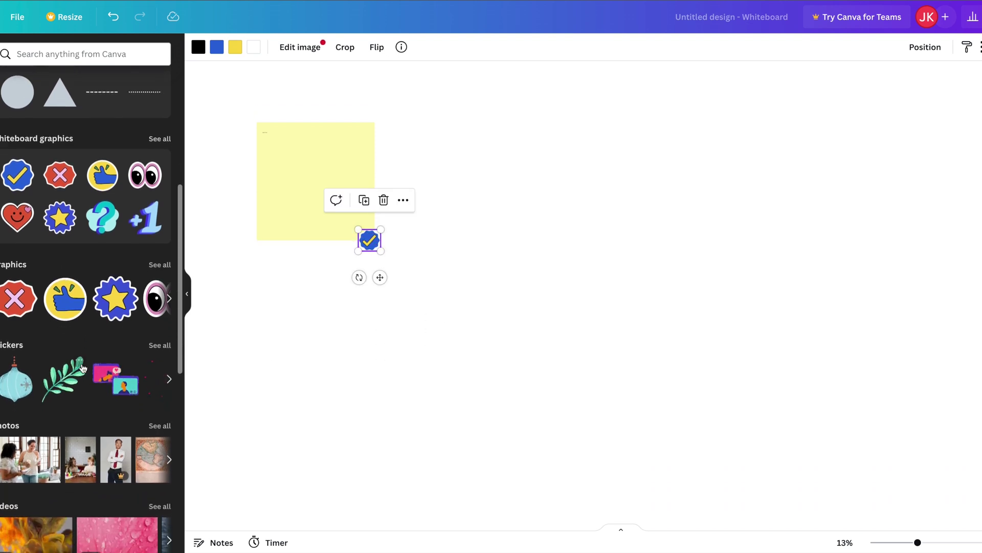
scroll(60, 349, down, 5)
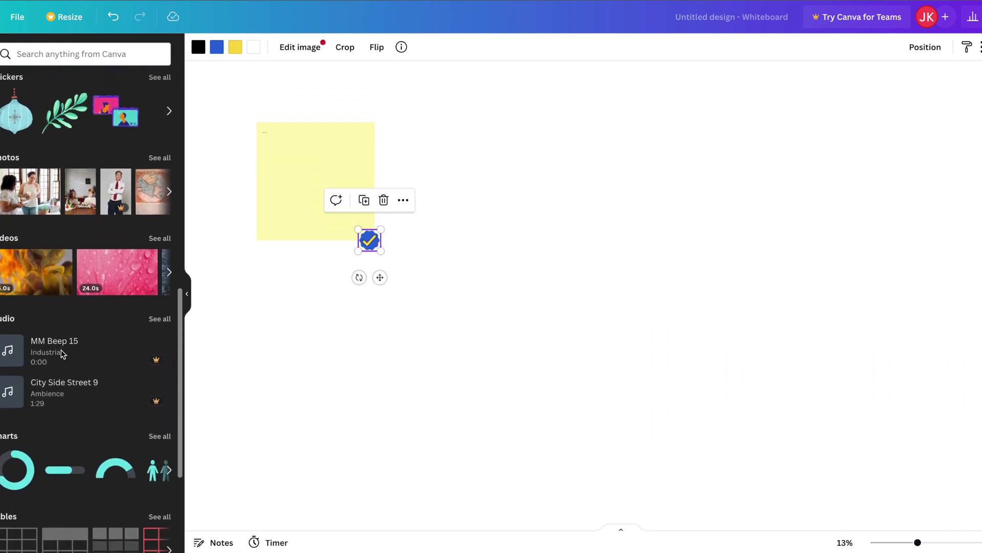
scroll(62, 355, down, 6)
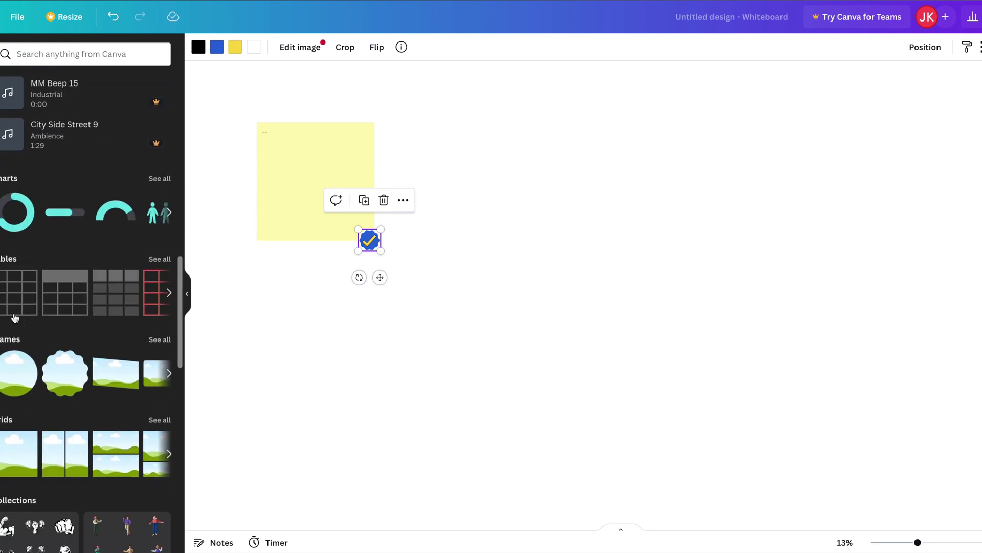
scroll(15, 318, down, 14)
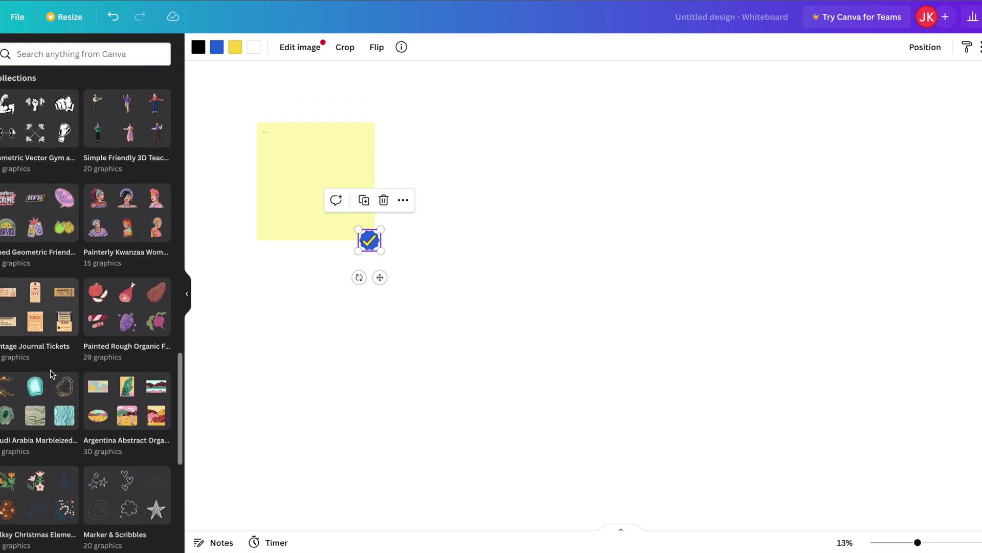
scroll(51, 374, up, 15)
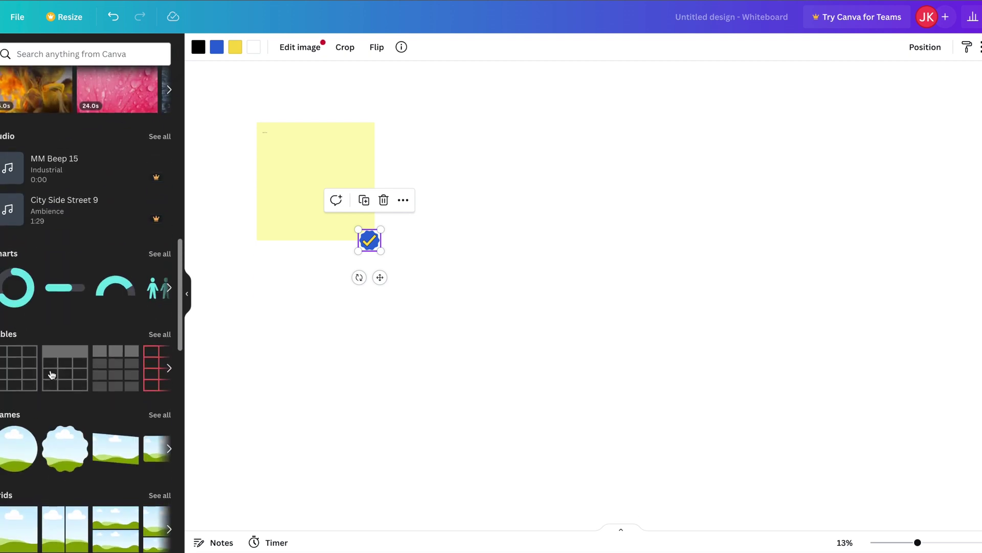
scroll(51, 375, up, 1)
scroll(60, 383, up, 1)
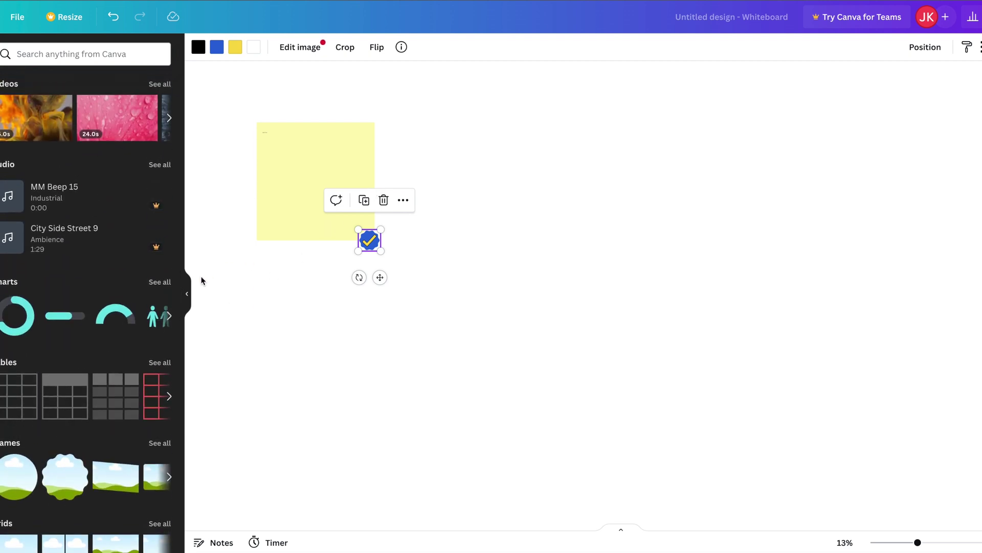
drag(318, 221, 245, 221)
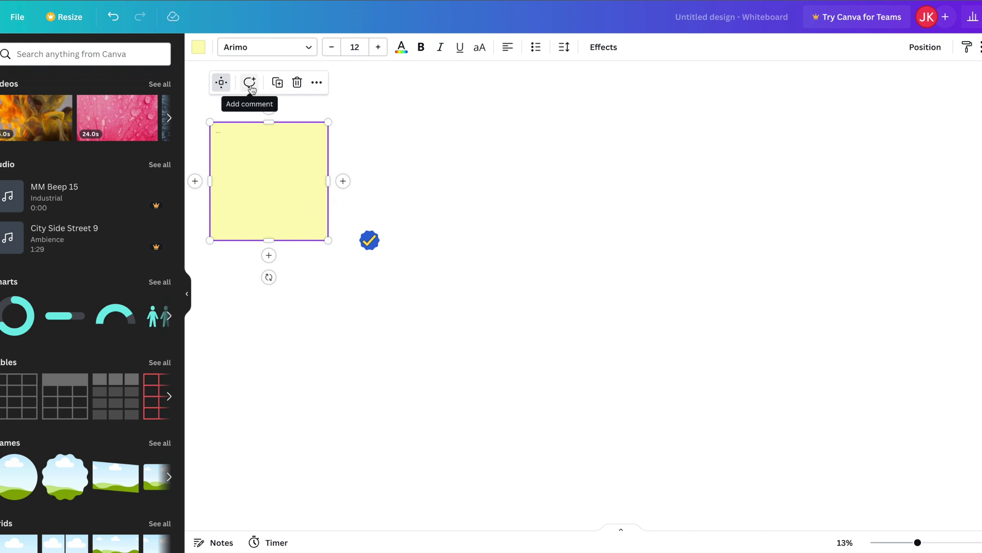
click(249, 83)
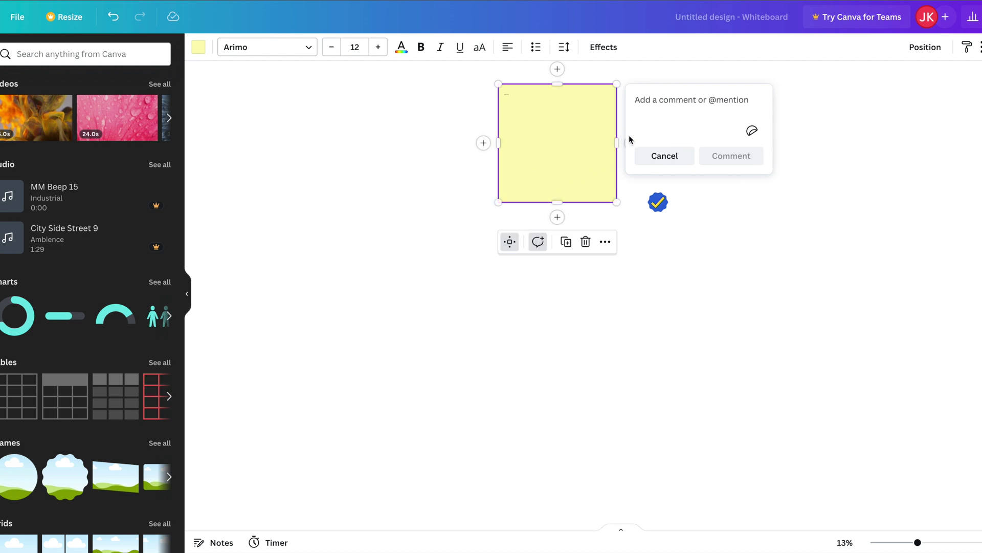
text(James)
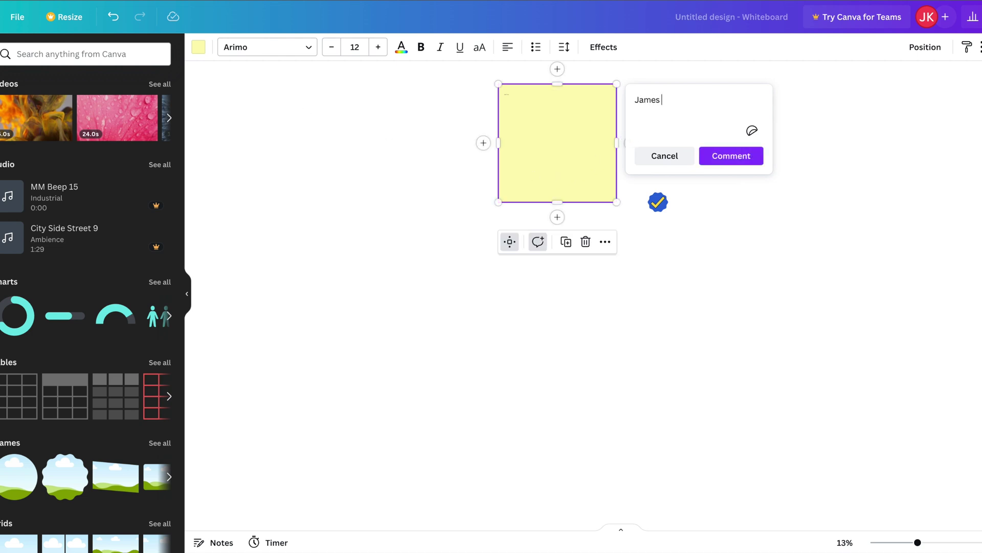
text( @)
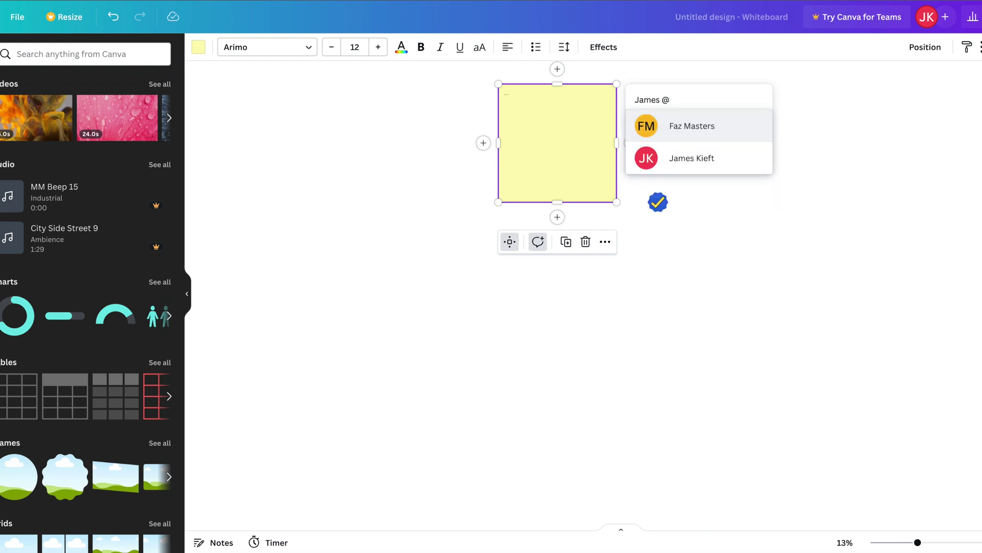
click(771, 232)
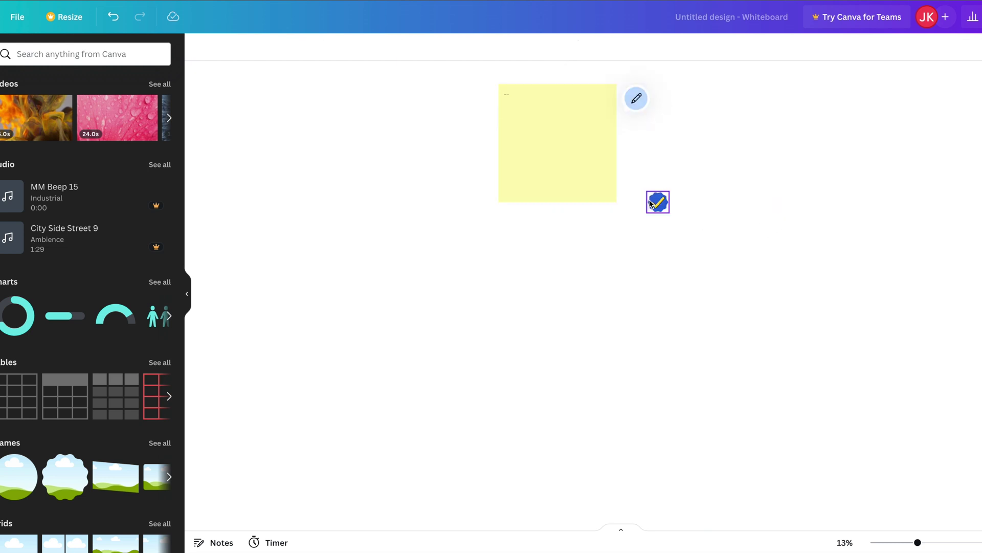
drag(560, 147, 371, 160)
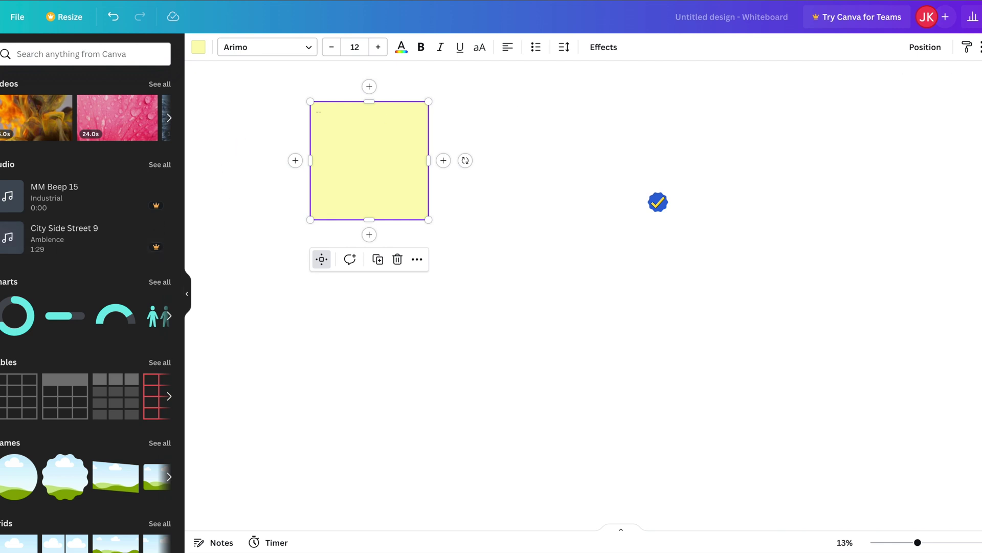
- Add an 'Add a subheading' text box at size 22 and move it below the sticky note
click(2, 123)
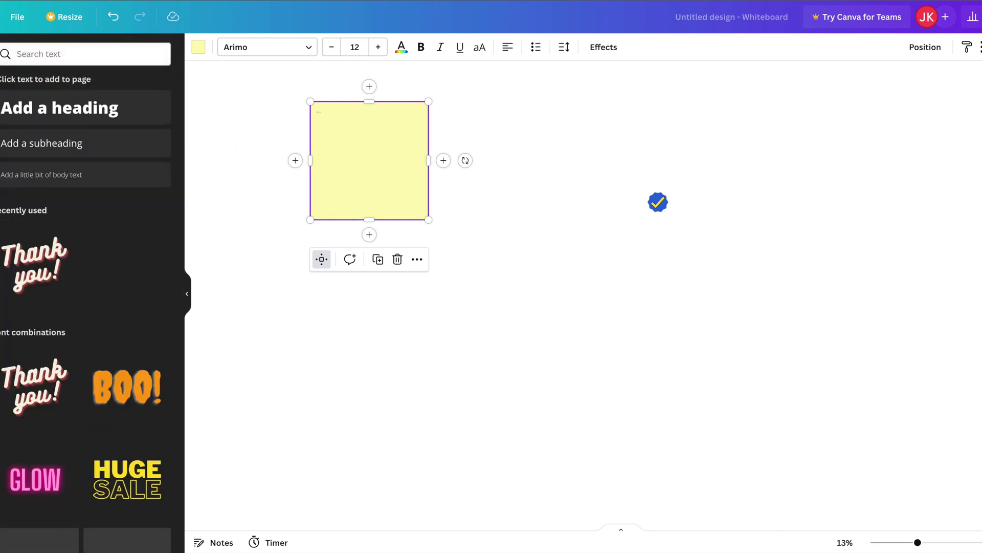
click(52, 154)
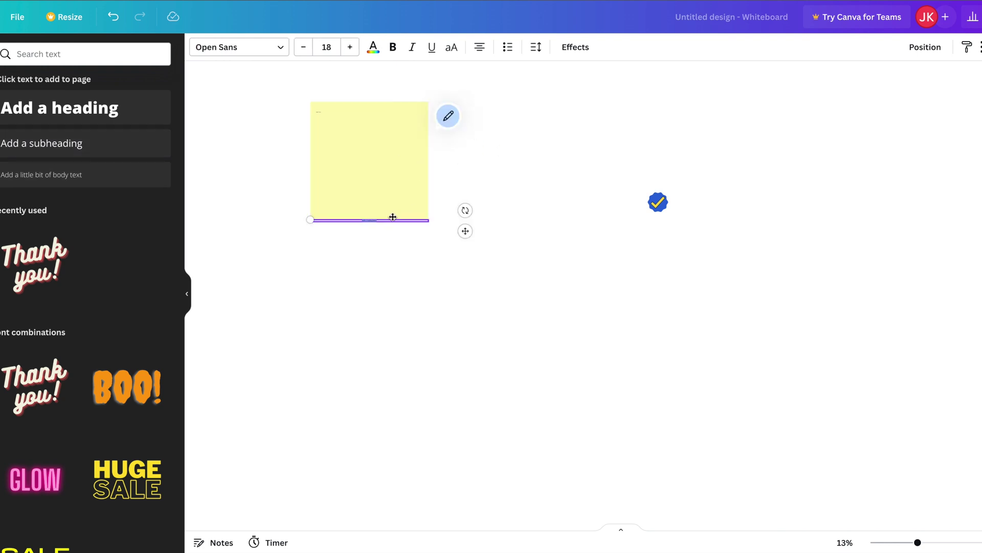
click(350, 48)
click(350, 47)
click(350, 48)
click(350, 48)
click(363, 282)
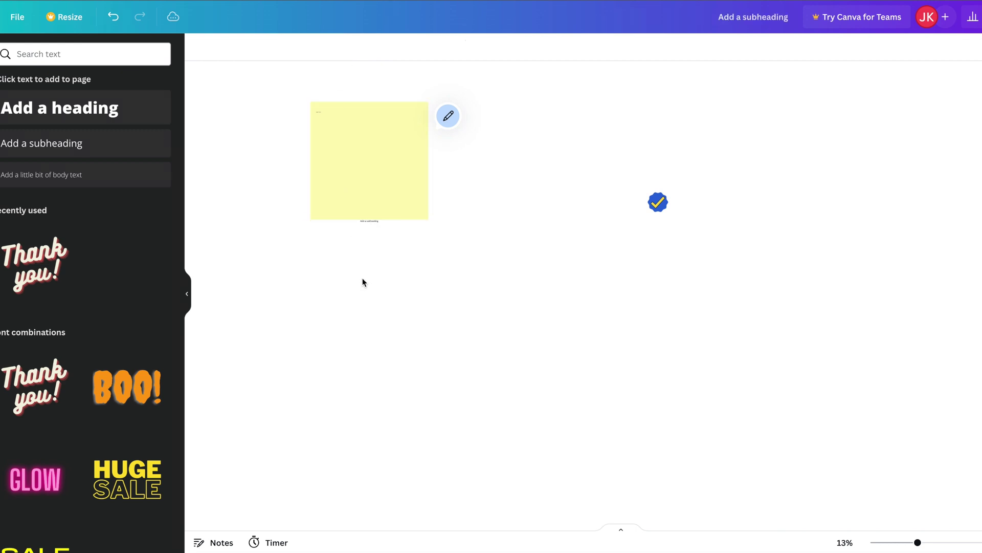
drag(369, 222, 376, 304)
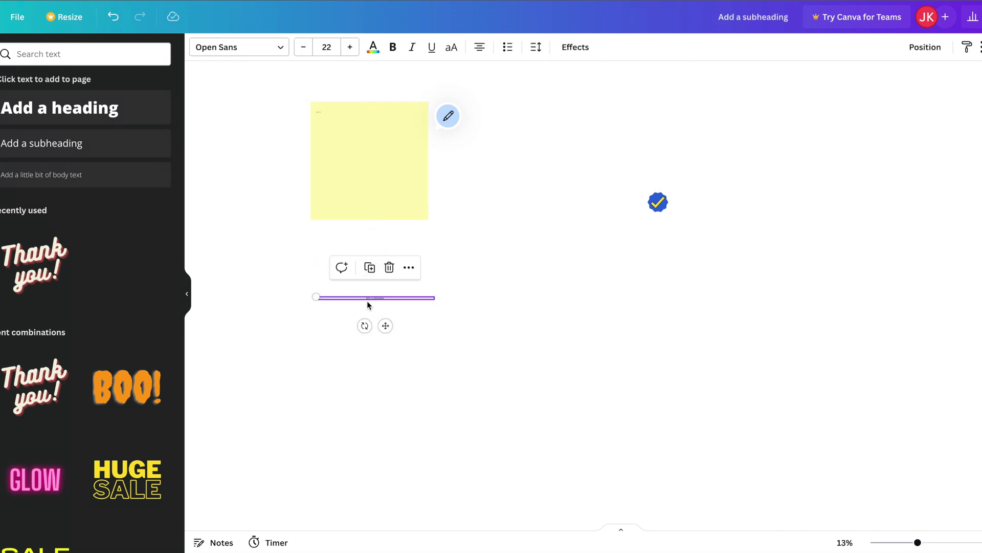
- Raise the subheading font size to 49 and zoom the board to 23%
click(371, 299)
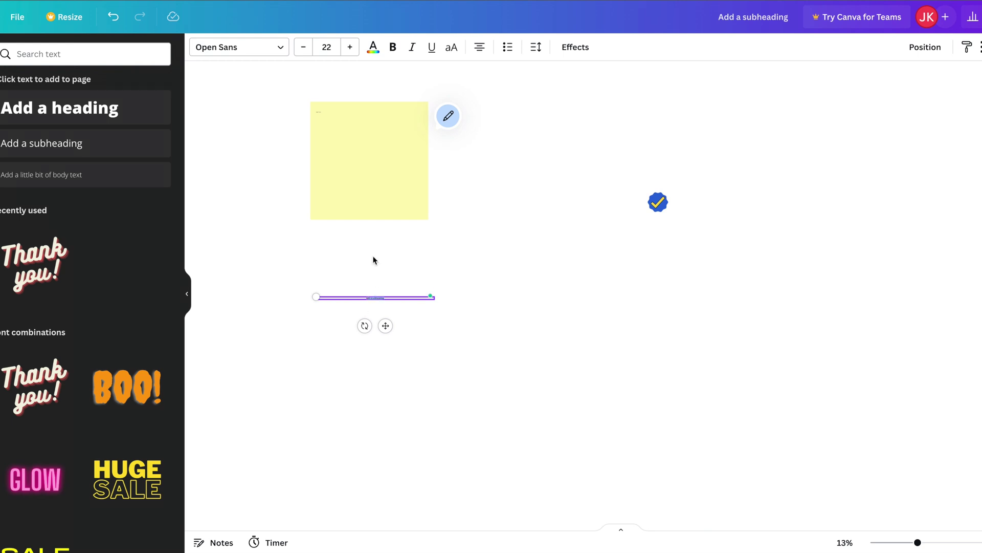
click(350, 47)
click(349, 47)
click(350, 47)
click(350, 47)
click(350, 47)
click(350, 48)
click(350, 47)
click(349, 47)
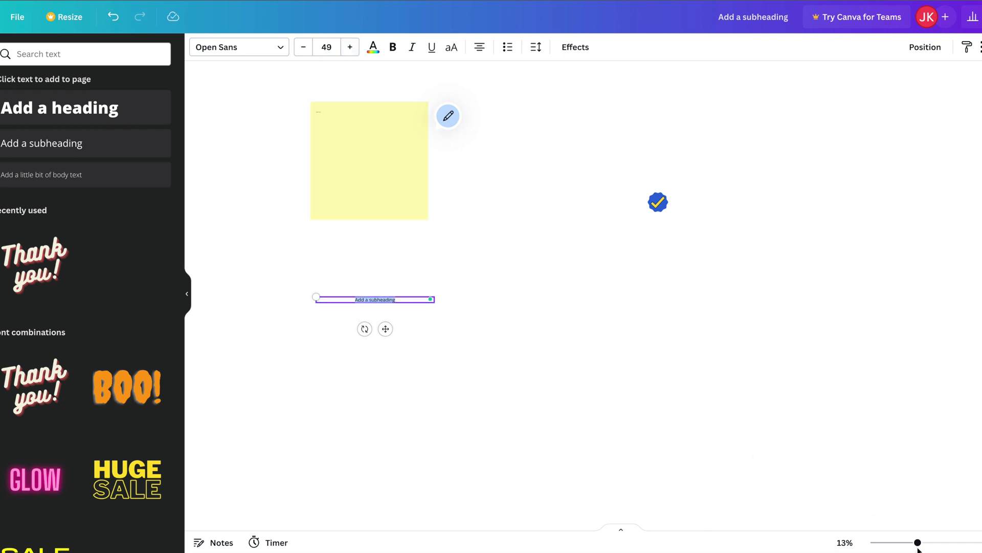
drag(918, 544, 934, 543)
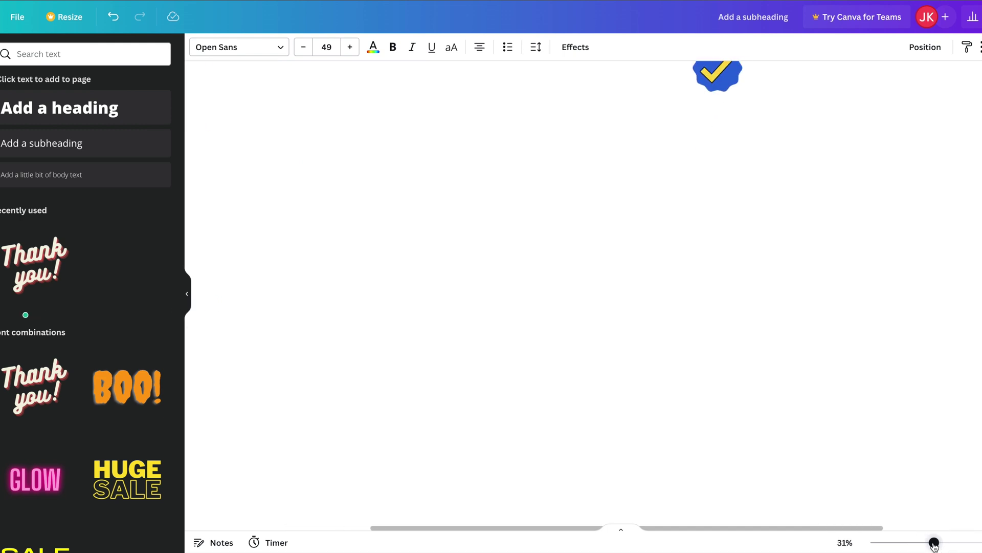
- Start a 05:00 countdown timer on the whiteboard
drag(665, 373, 743, 385)
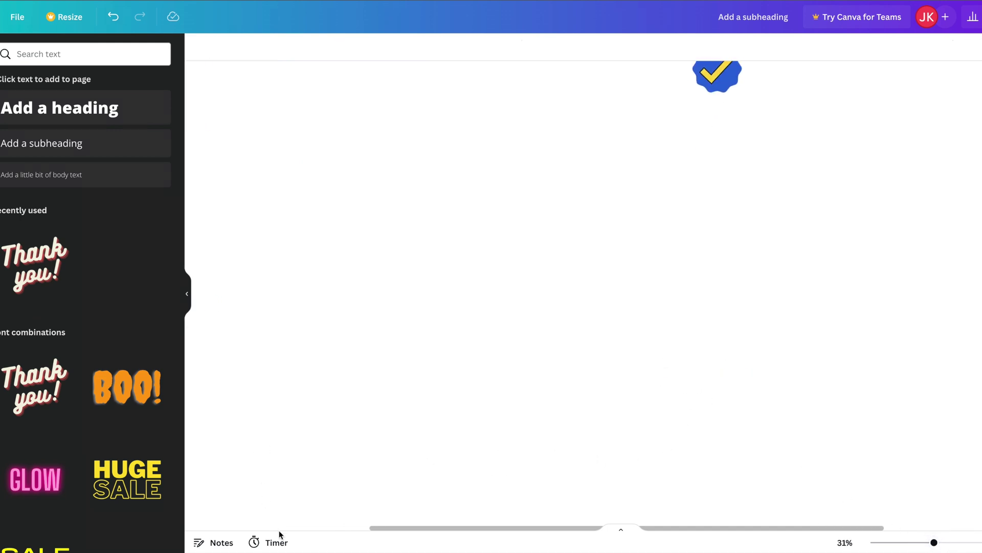
click(271, 541)
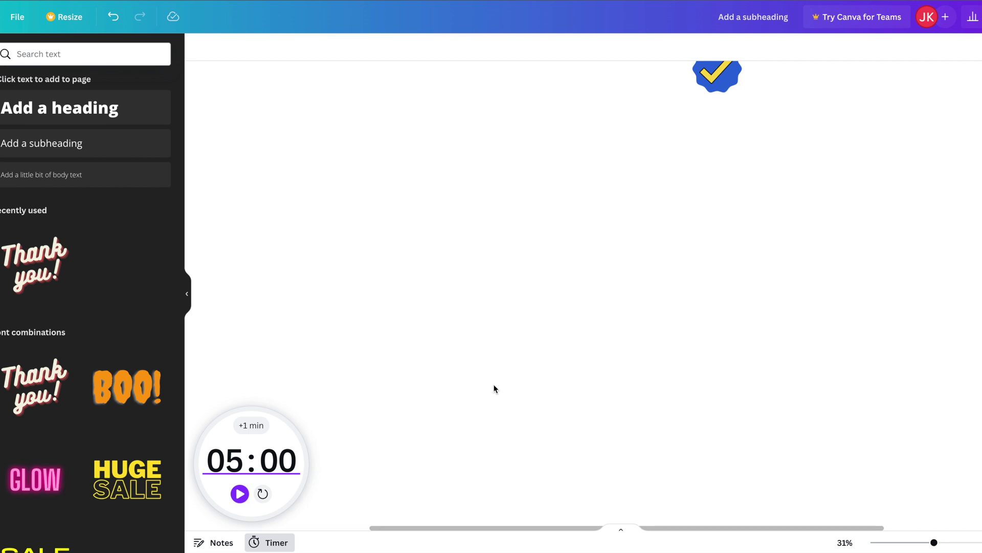
click(538, 262)
- Bring the yellow sticky note into view and shrink it to 864 × 864
drag(555, 184, 741, 259)
drag(440, 227, 515, 274)
drag(244, 132, 359, 313)
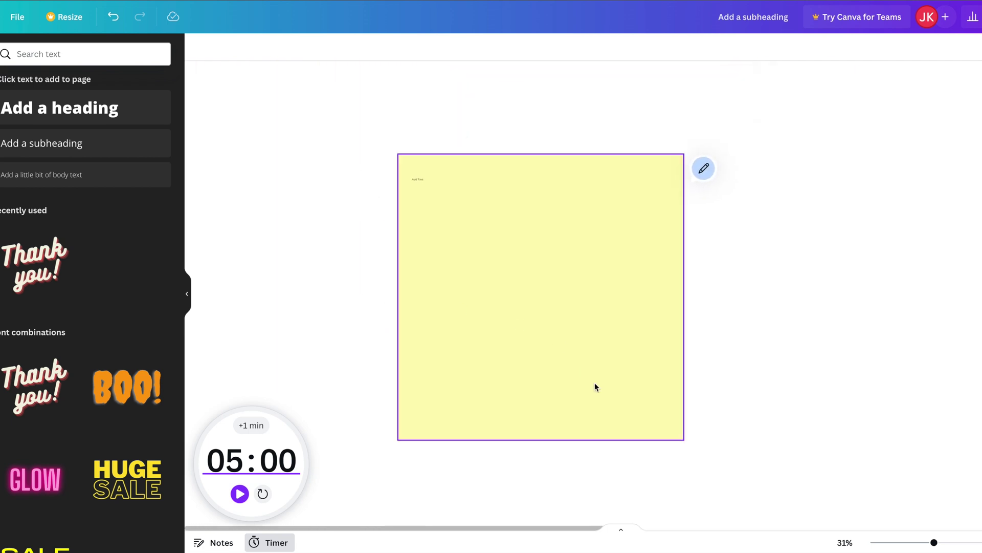
click(670, 434)
drag(683, 436, 554, 300)
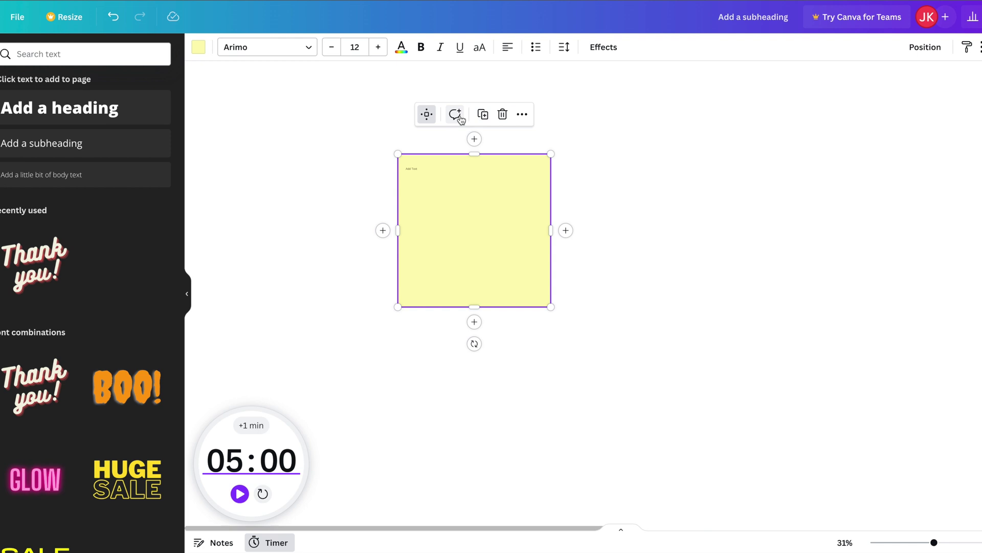
mouse_move(268, 470)
click(979, 17)
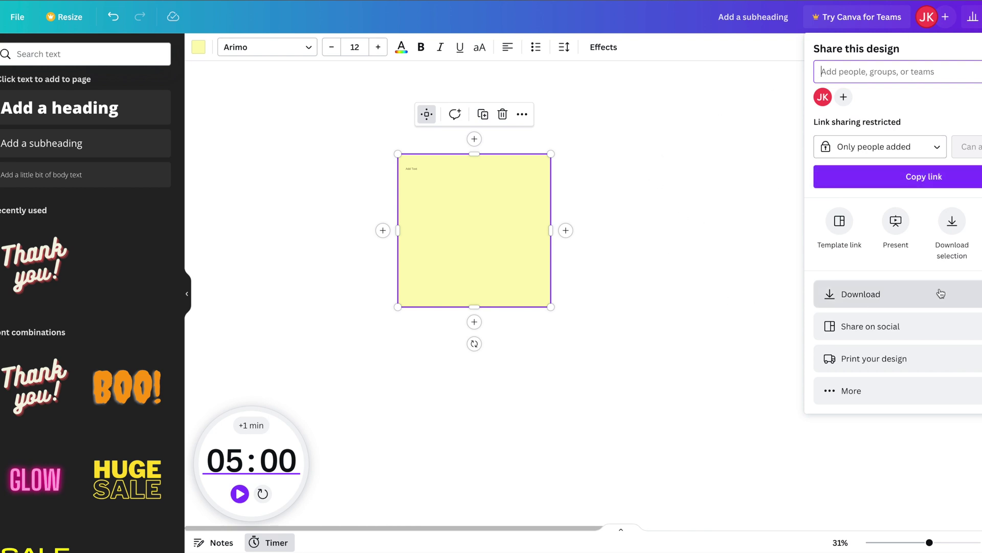
- Set link access to 'Anyone with the link' and close the Share panel
click(967, 295)
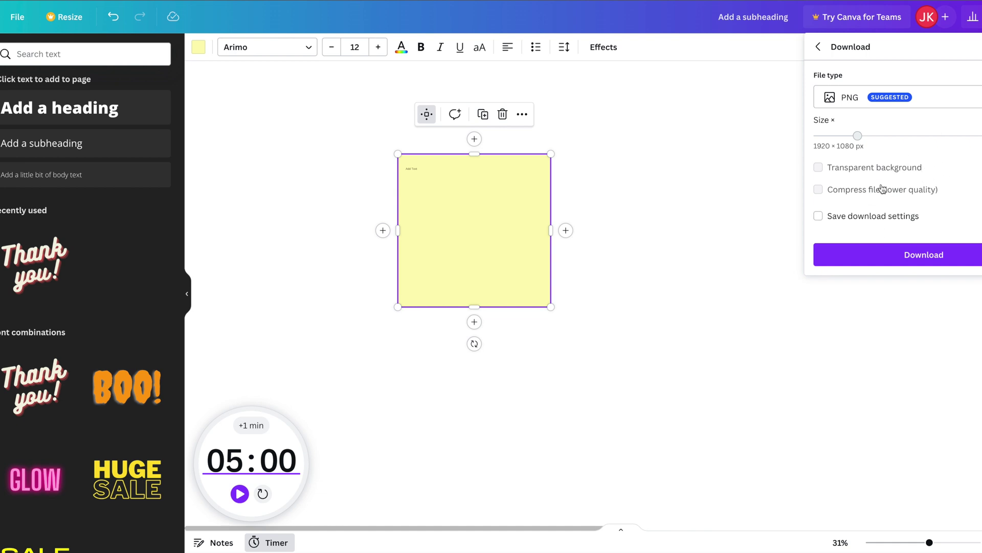
click(818, 49)
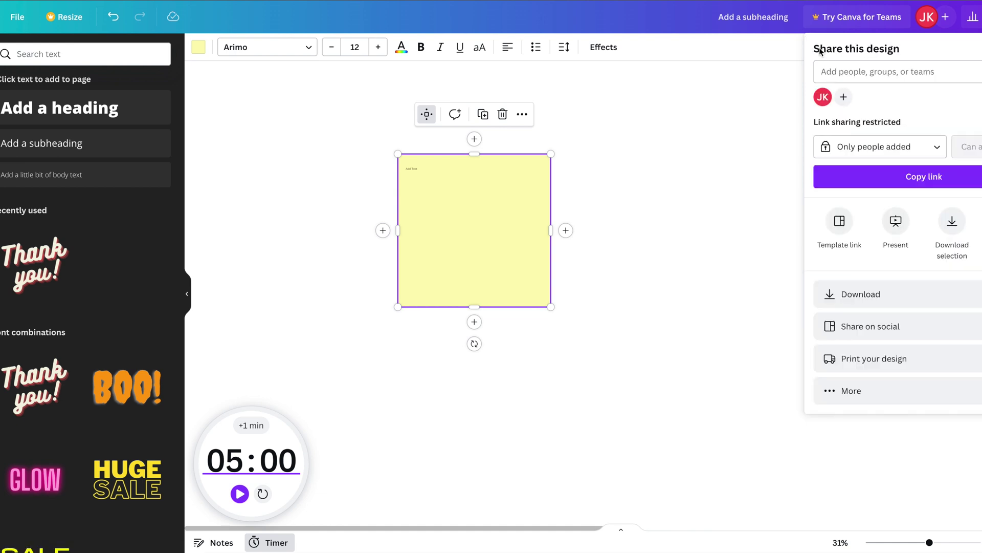
click(935, 147)
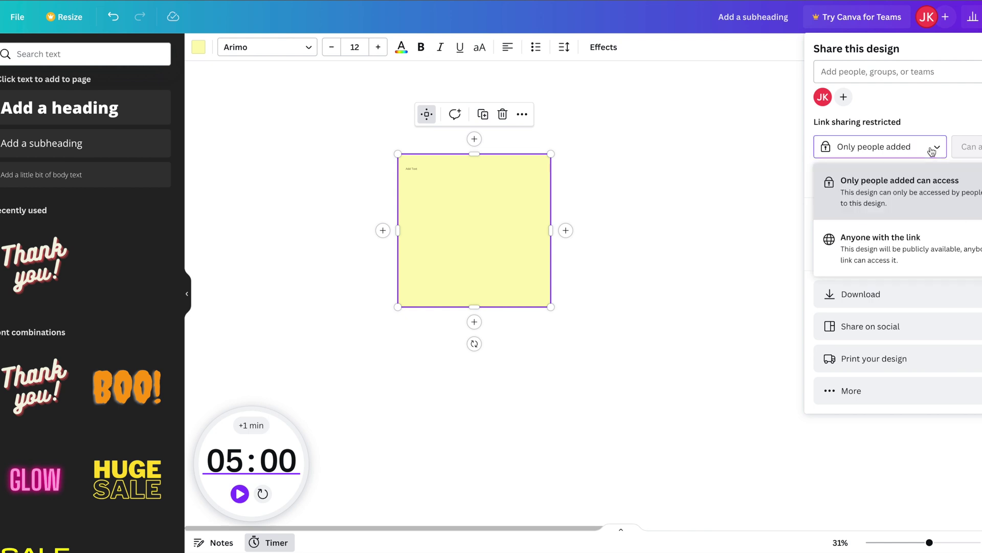
click(860, 251)
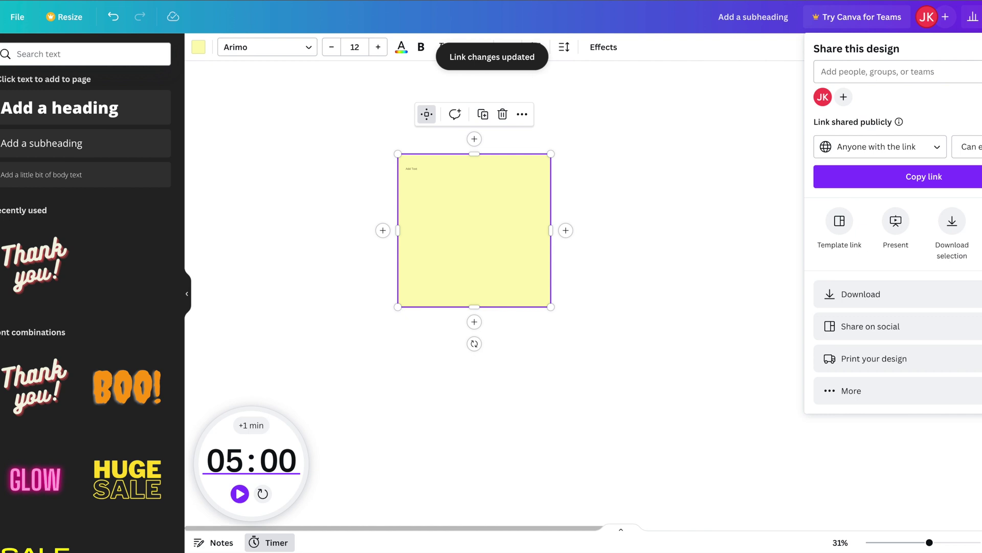
click(967, 147)
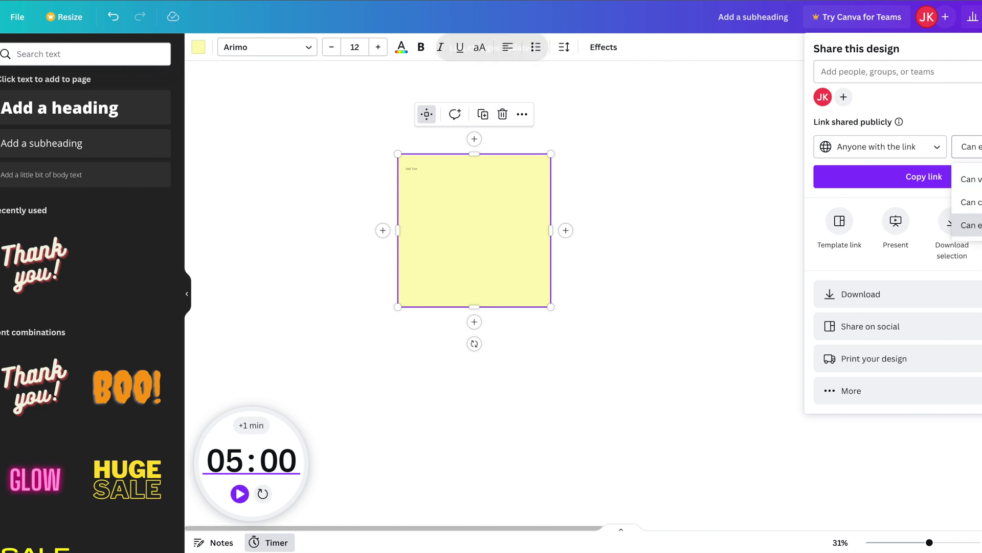
click(690, 183)
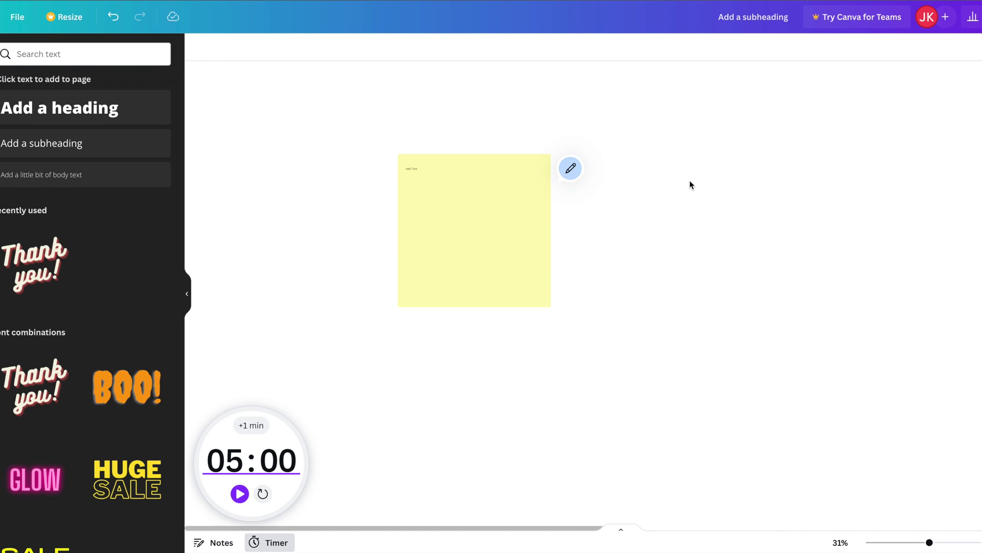